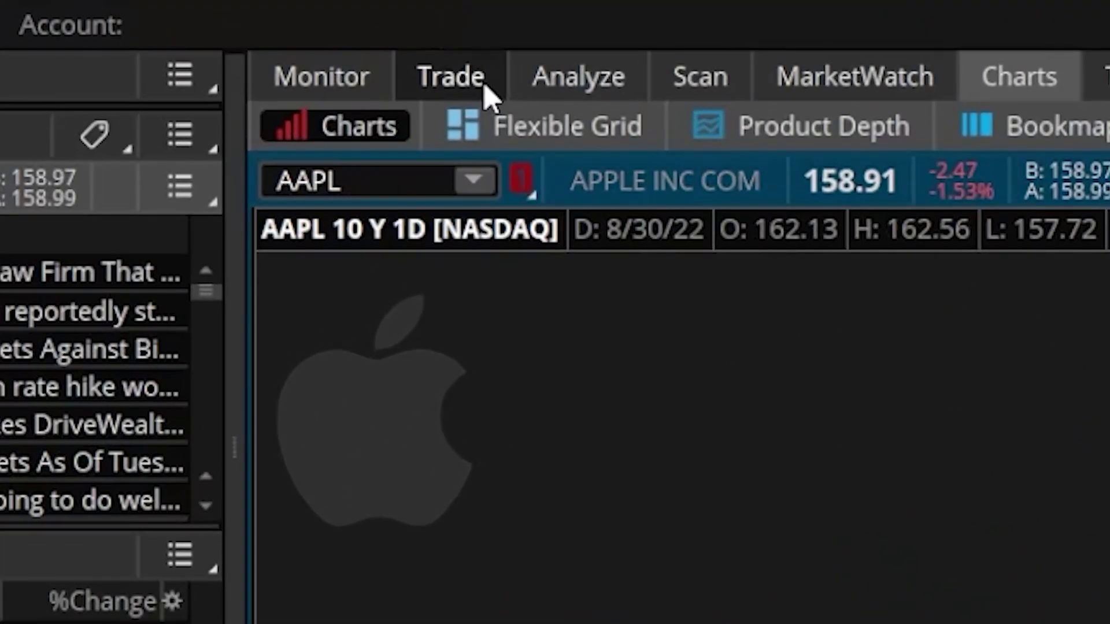
Step: Open the AAPL option chain for the 16 SEP 22 expiration and look through its strikes
{"action": "left_click", "coordinate": [451, 77]}
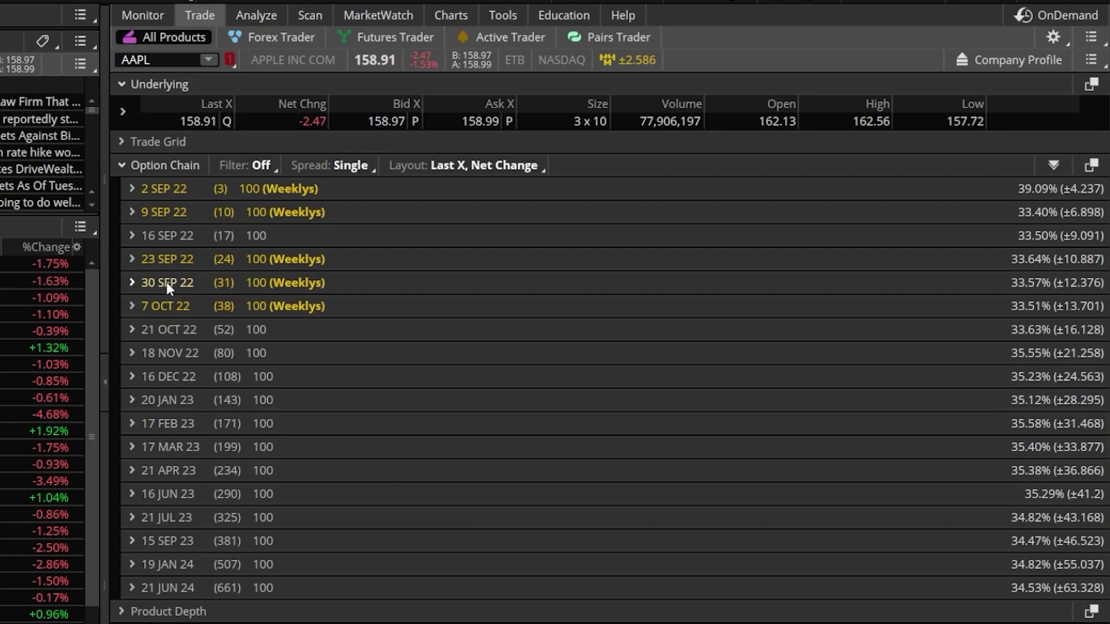
{"action": "left_click", "coordinate": [155, 242]}
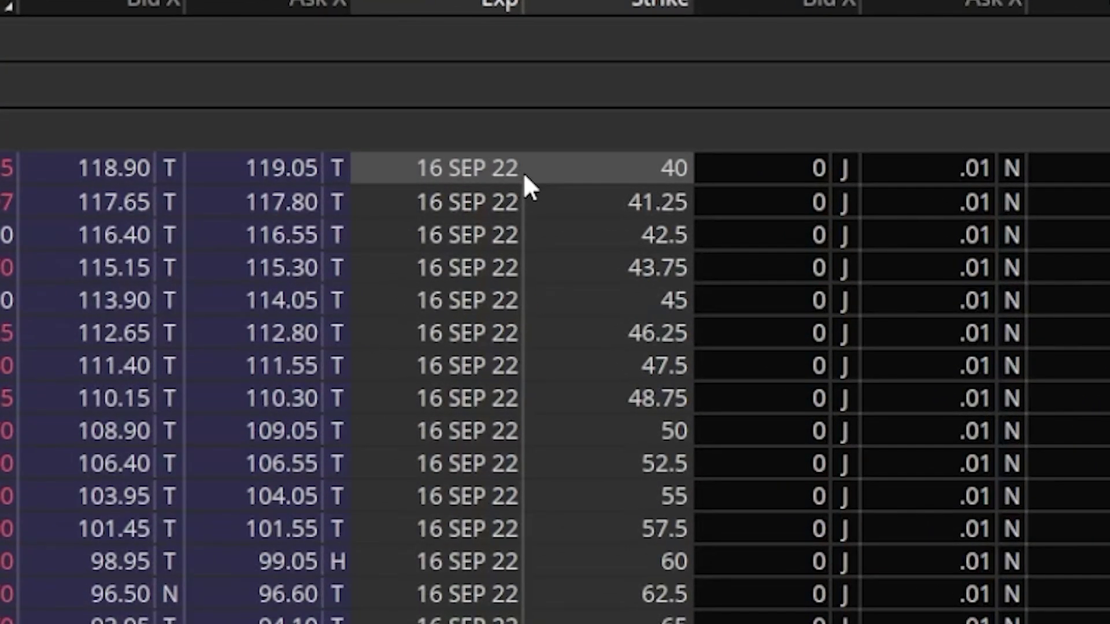
{"action": "scroll", "coordinate": [530, 268], "scroll_direction": "down", "scroll_amount": 8}
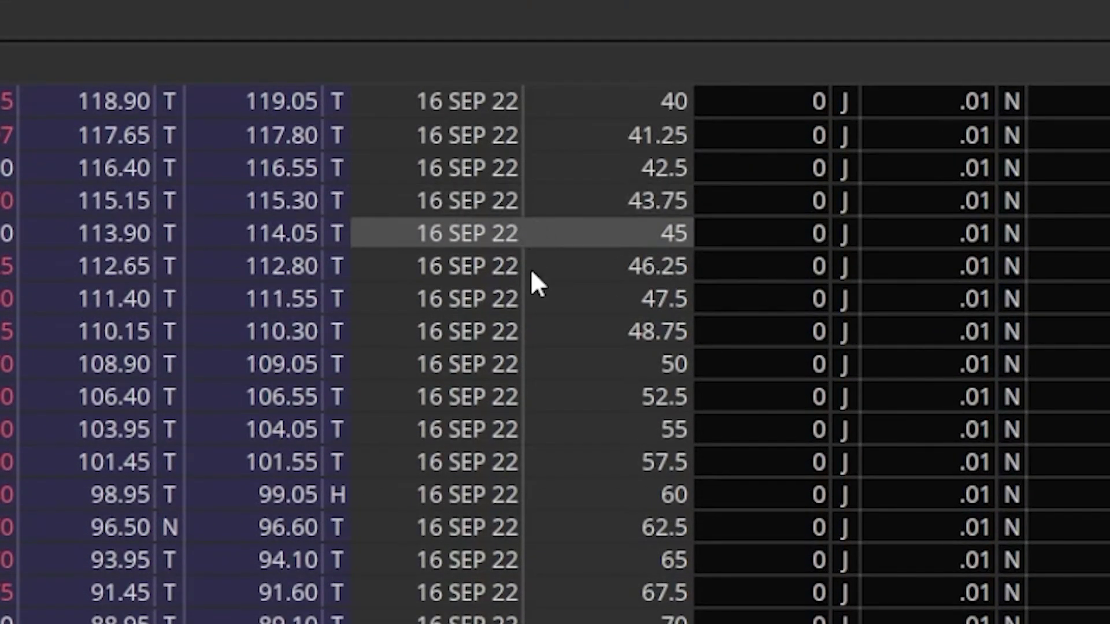
{"action": "scroll", "coordinate": [579, 414], "scroll_direction": "down", "scroll_amount": 12}
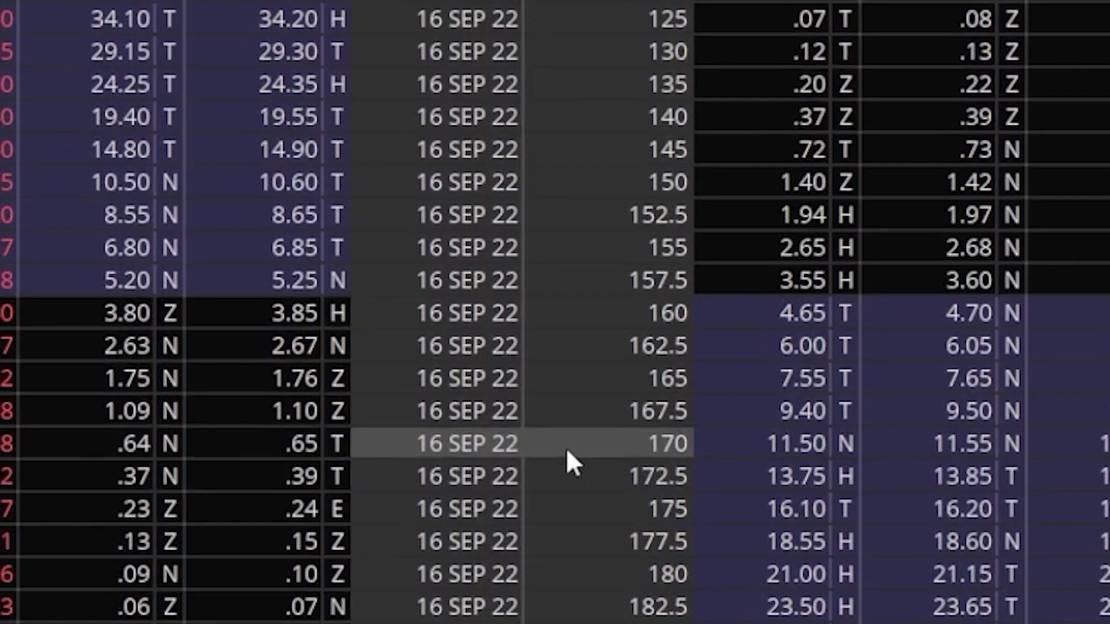
{"action": "scroll", "coordinate": [550, 460], "scroll_direction": "down", "scroll_amount": 3}
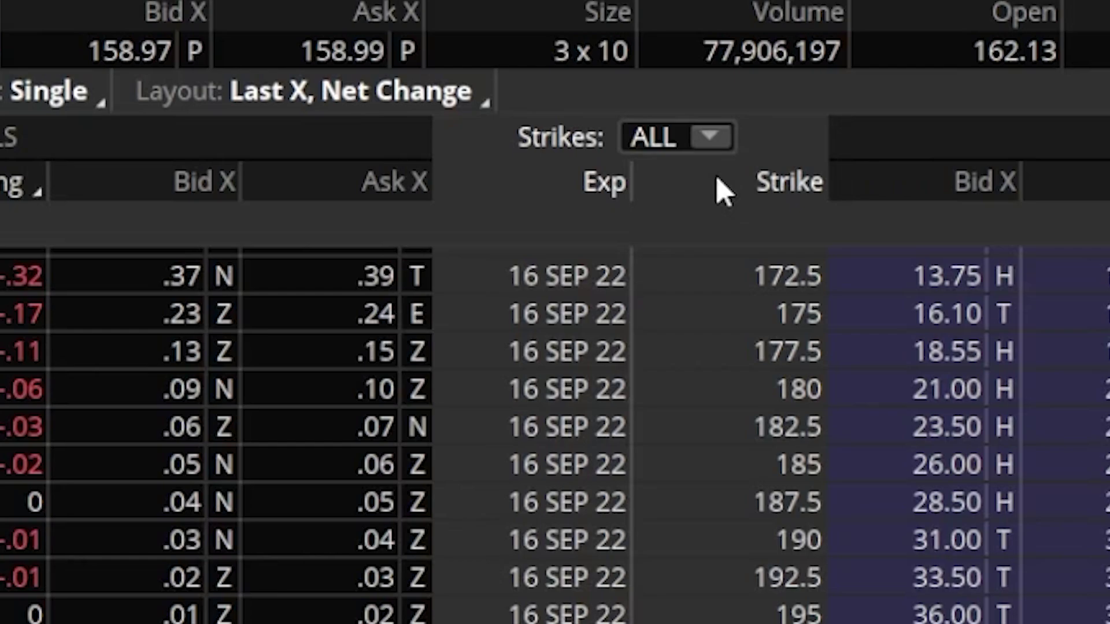
Step: Set the number of strikes displayed in the option chain to 20
{"action": "left_click", "coordinate": [712, 149]}
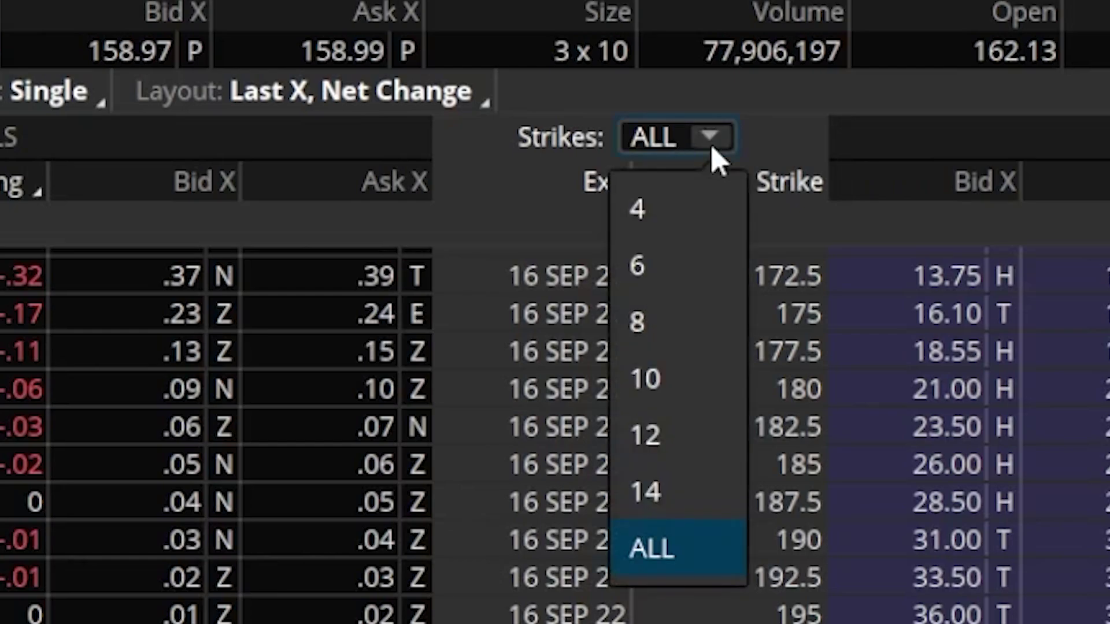
{"action": "double_click", "coordinate": [663, 151]}
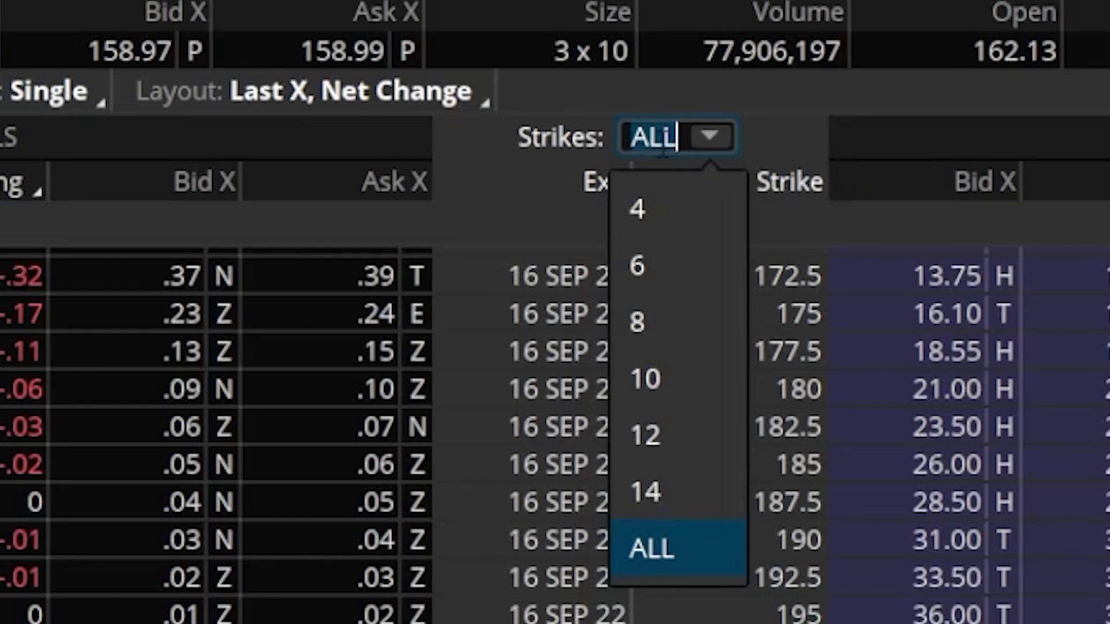
{"action": "type", "text": "20"}
{"action": "key", "text": "Return"}
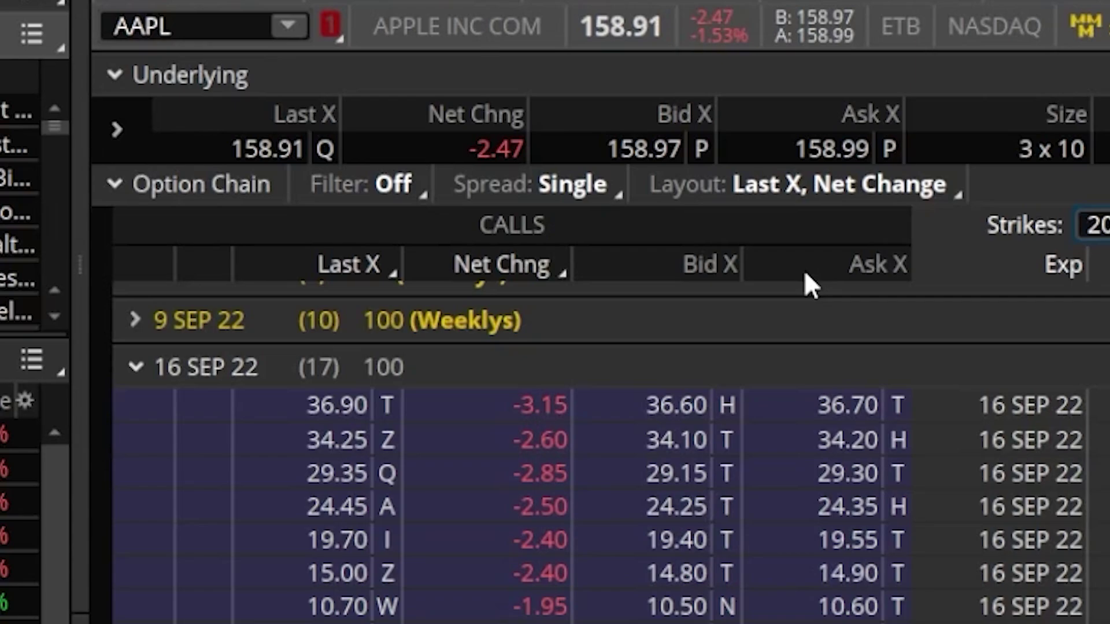
Step: Change the option chain's column layout to Delta, Gamma, Theta, Vega
{"action": "left_click", "coordinate": [745, 196]}
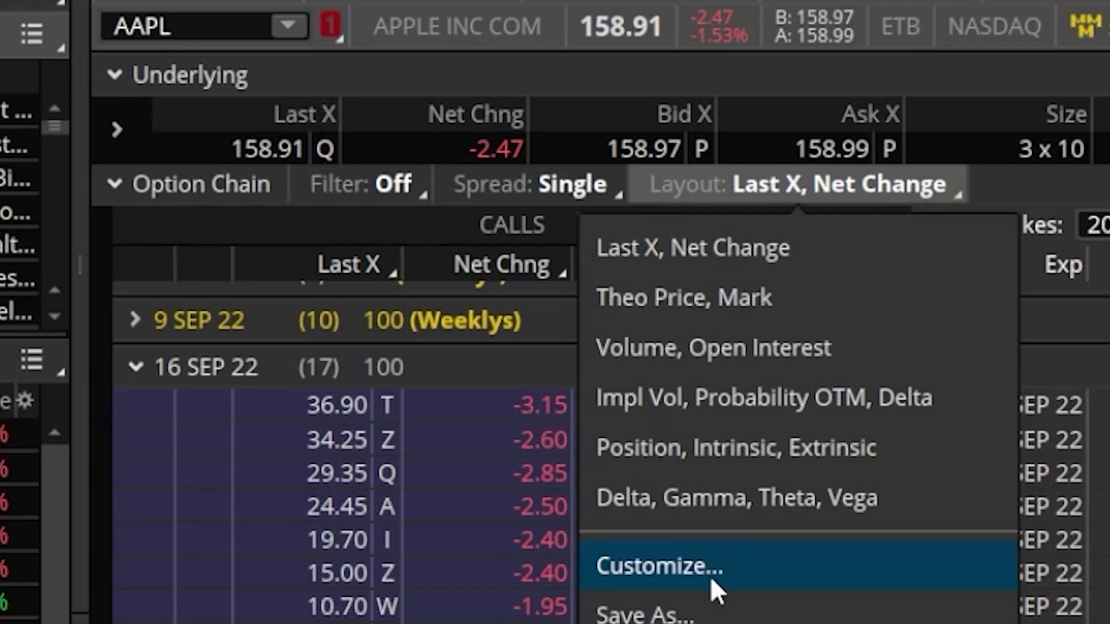
{"action": "left_click", "coordinate": [726, 516]}
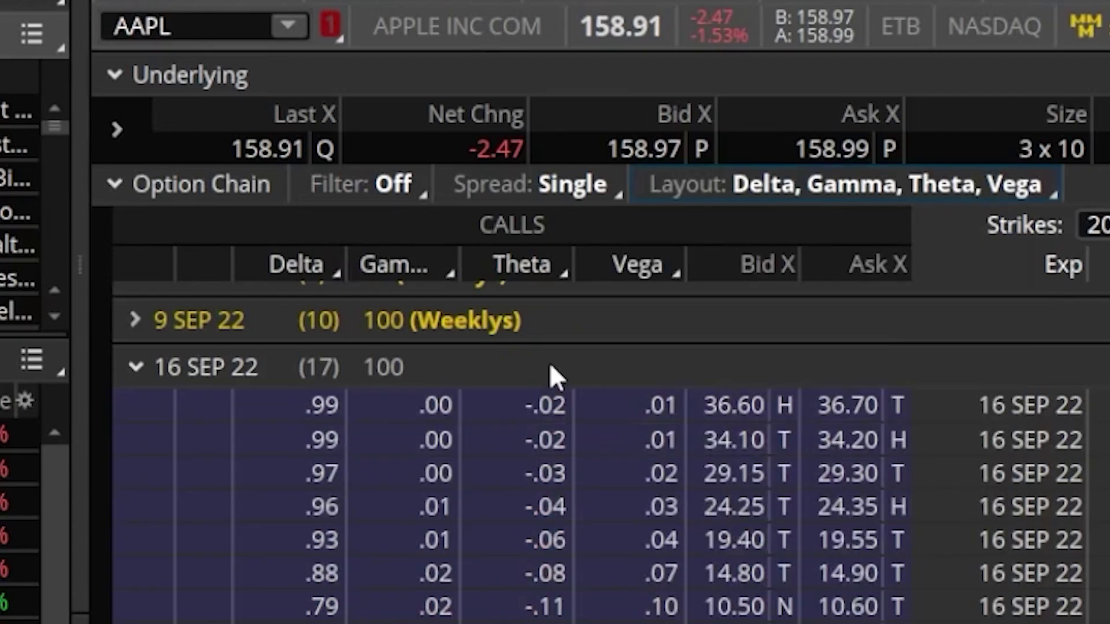
{"action": "mouse_move", "coordinate": [361, 300]}
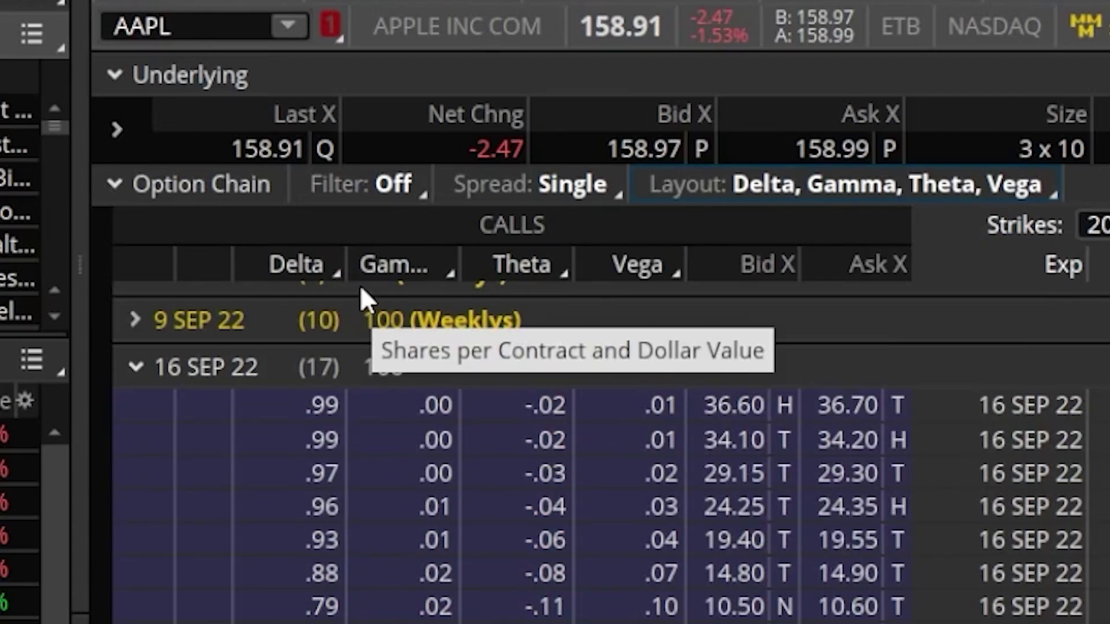
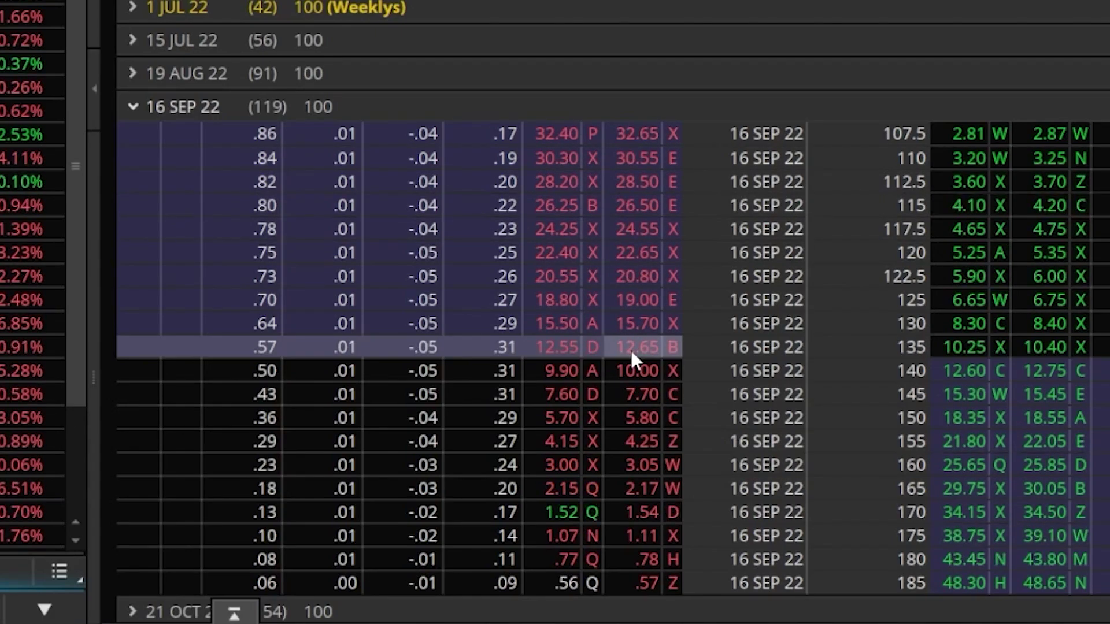
Step: Create a buy order for two AAPL 16 SEP 22 135 calls with the LIMIT order type
{"action": "left_click", "coordinate": [630, 348]}
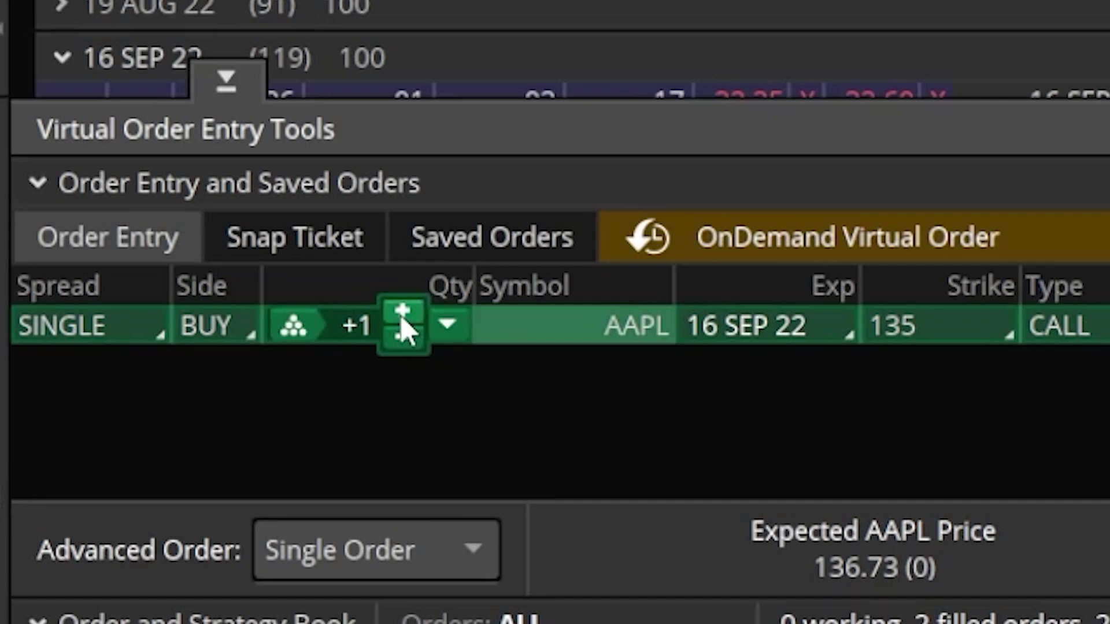
{"action": "left_click", "coordinate": [403, 315]}
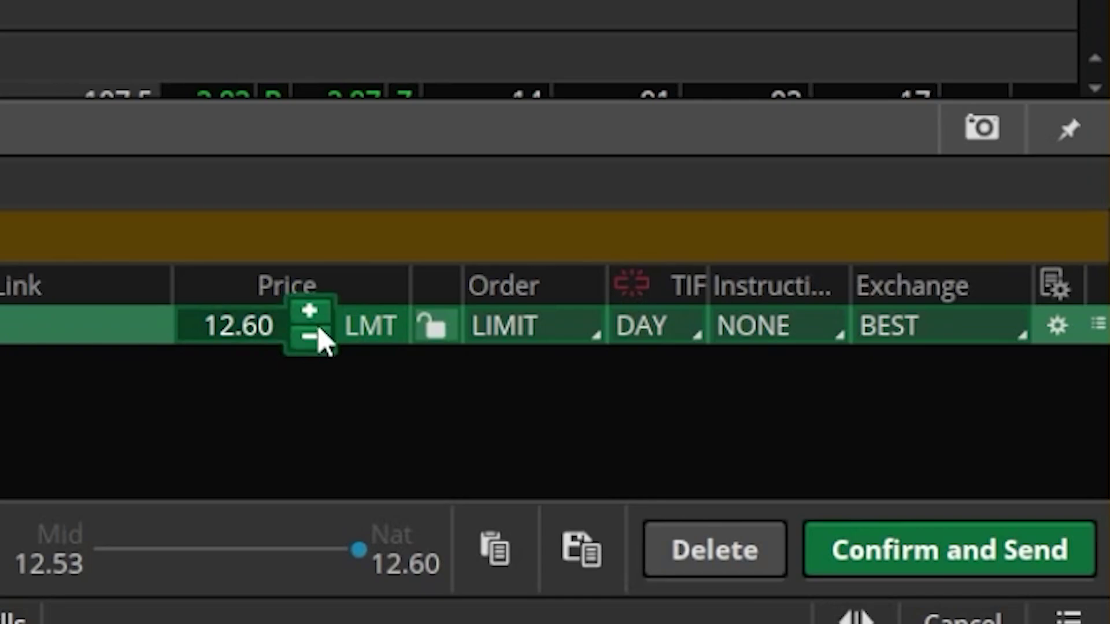
{"action": "left_click", "coordinate": [538, 327]}
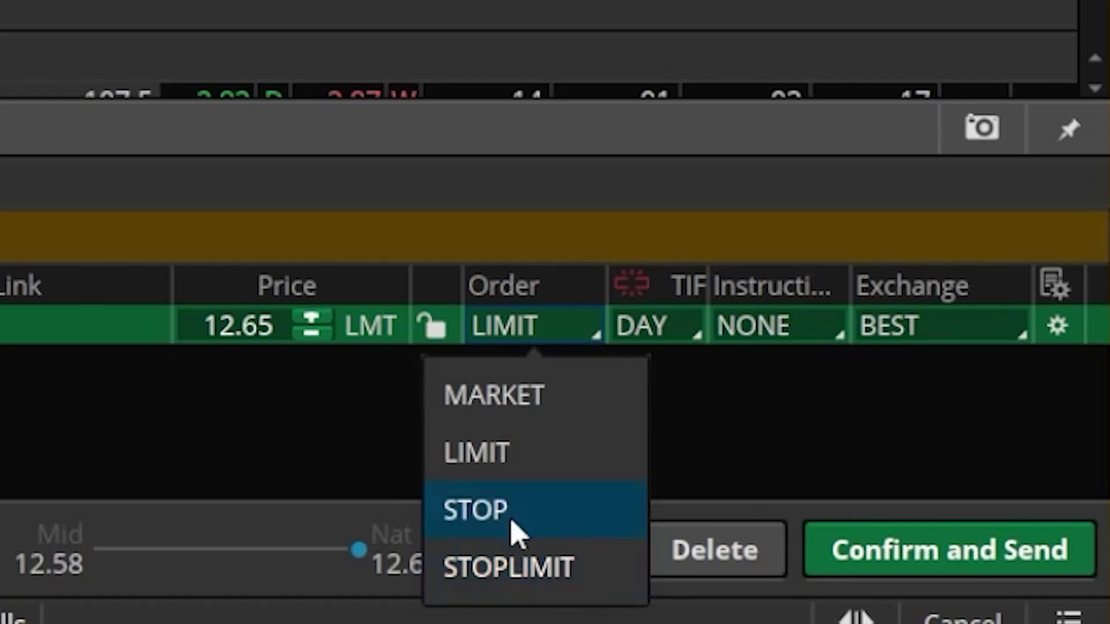
{"action": "left_click", "coordinate": [515, 471]}
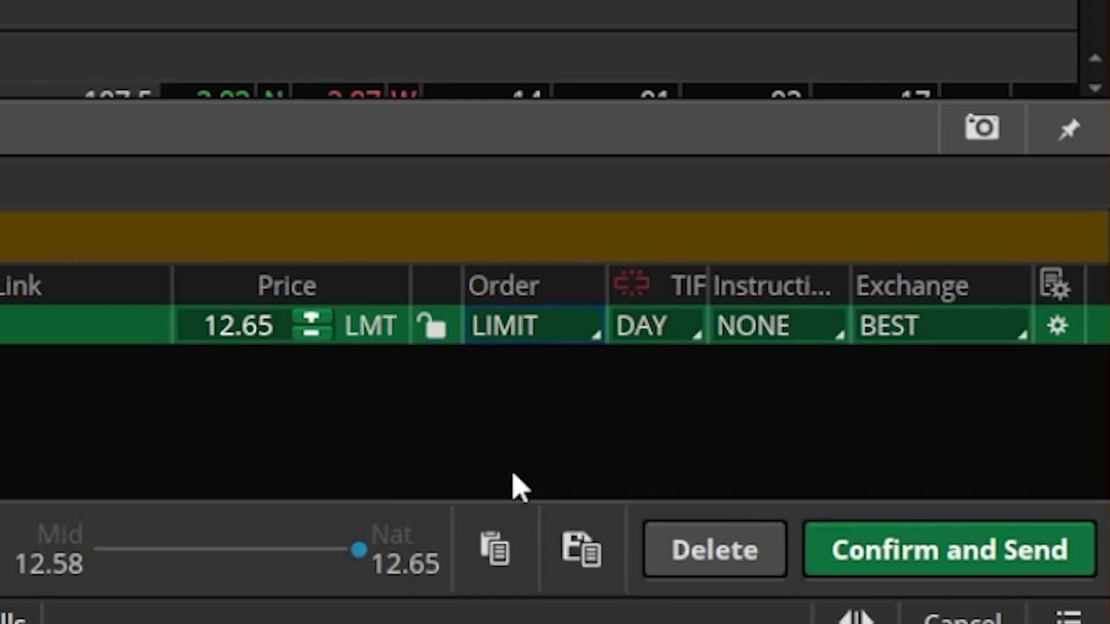
Step: Set the limit price of the 135 call order to 12.00
{"action": "left_click", "coordinate": [202, 326]}
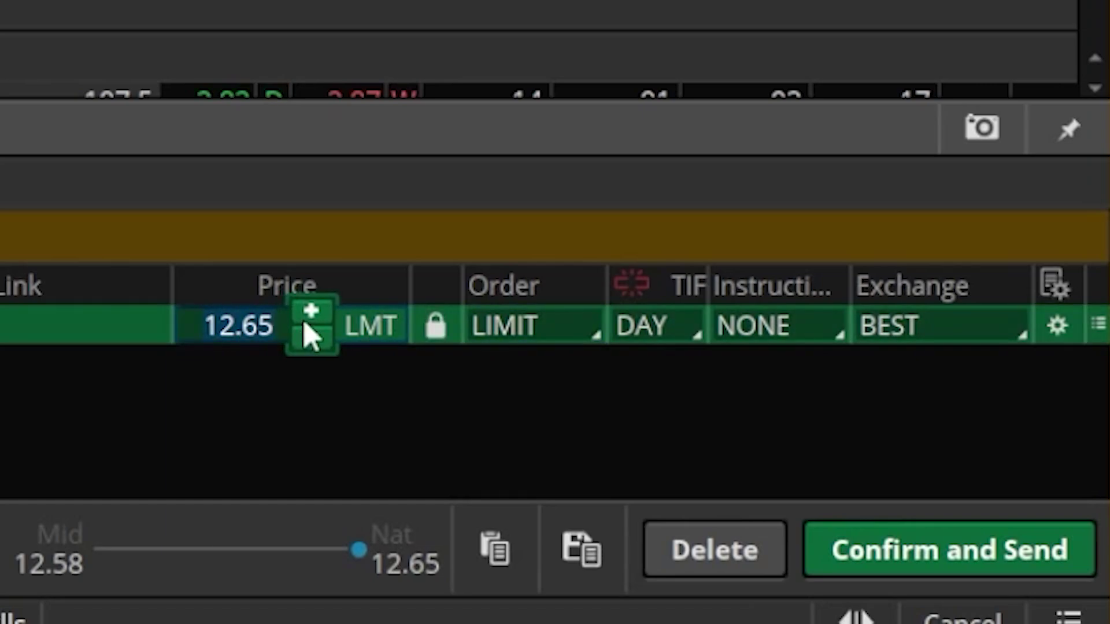
{"action": "type", "text": "12"}
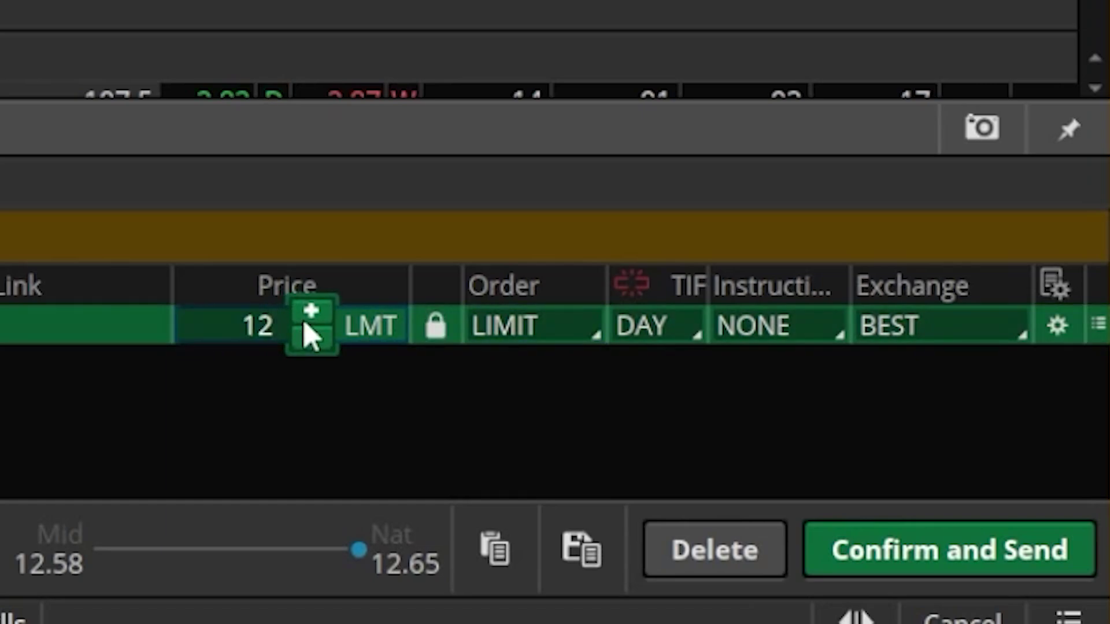
{"action": "key", "text": "Return"}
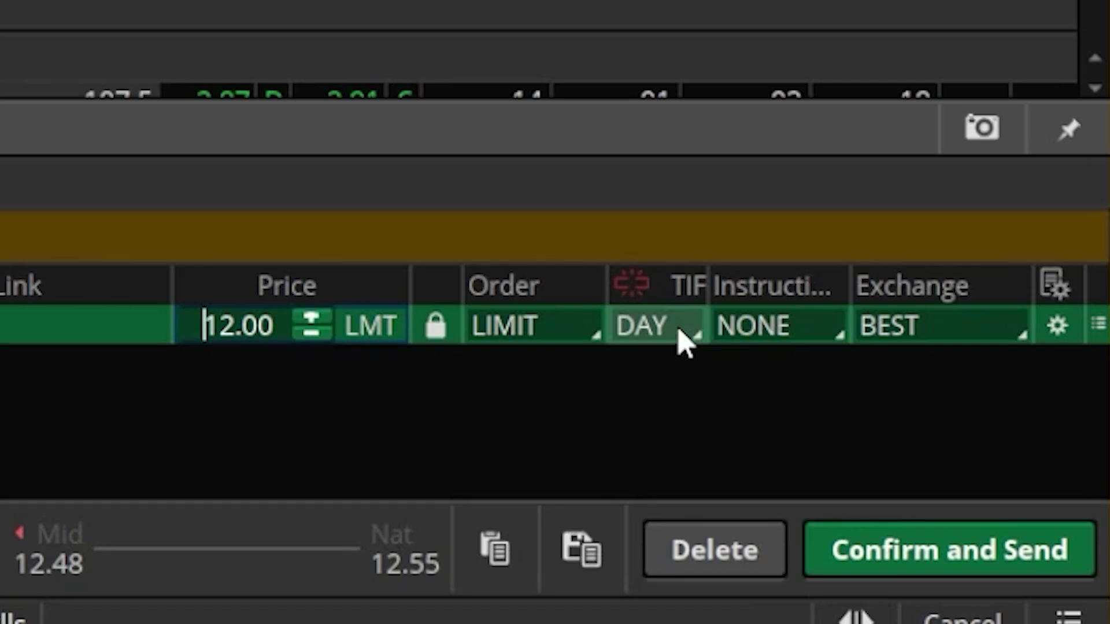
Step: Set the call order's time in force to GTC and send it to the virtual account
{"action": "left_click", "coordinate": [684, 341]}
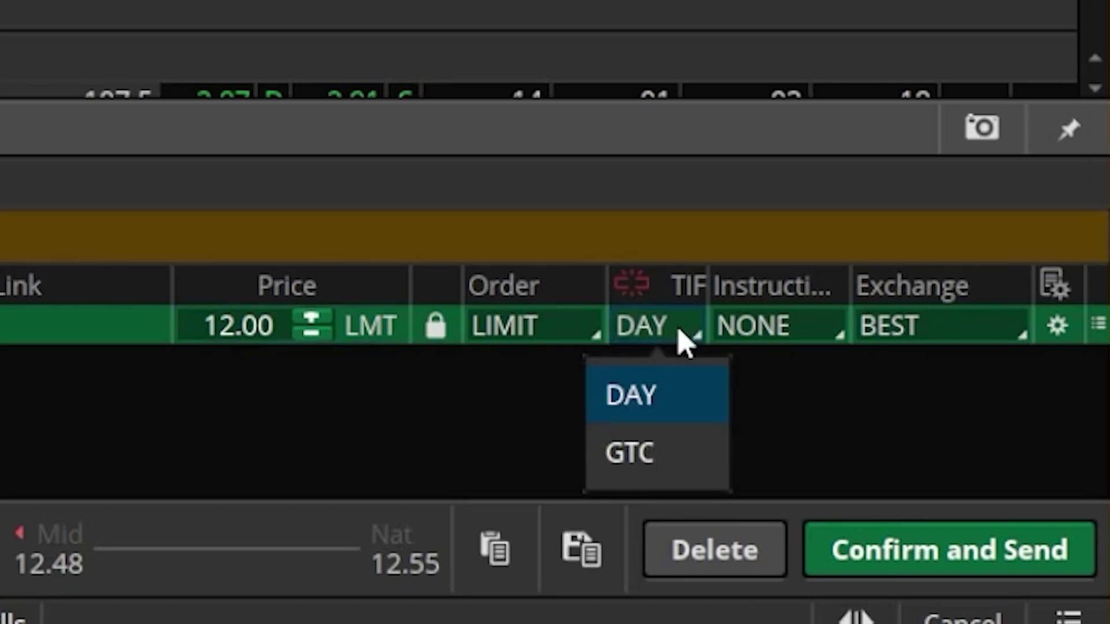
{"action": "left_click", "coordinate": [652, 471]}
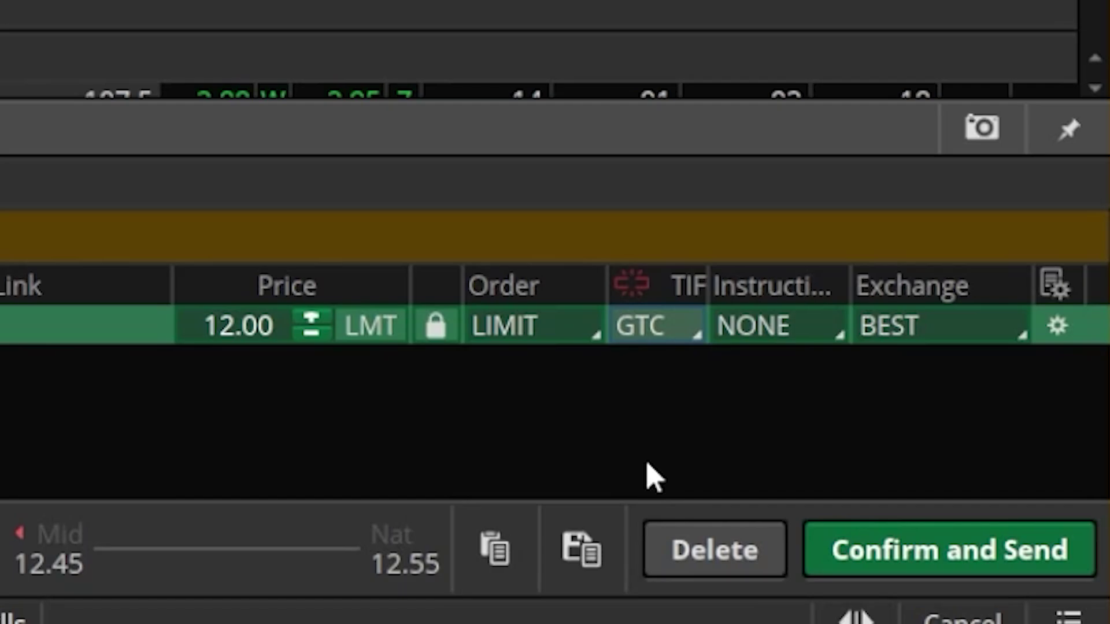
{"action": "left_click", "coordinate": [989, 554]}
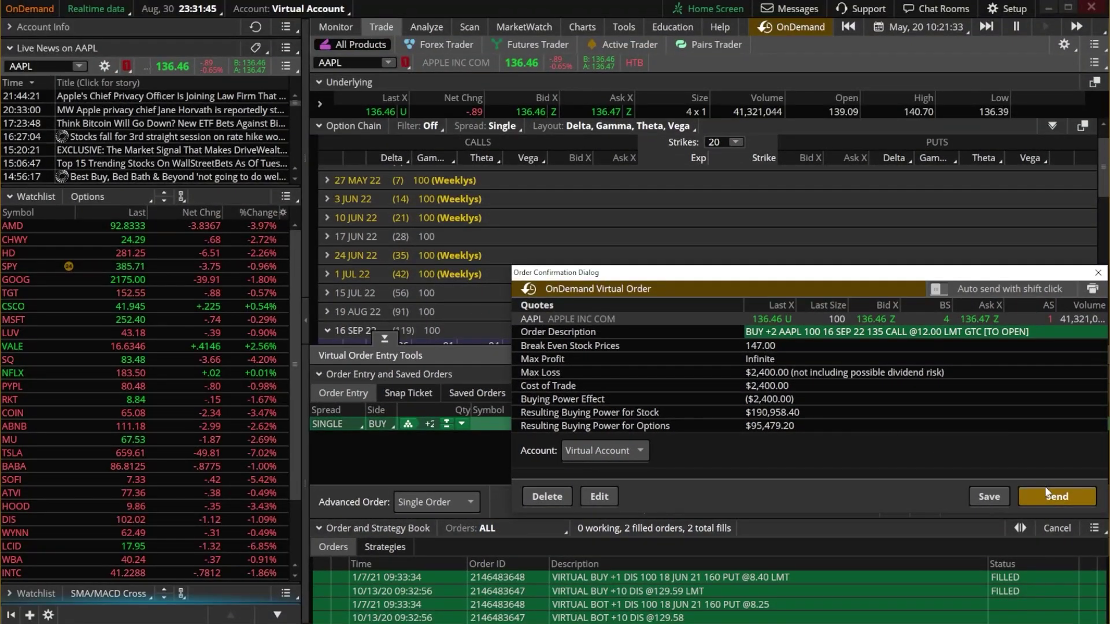
{"action": "left_click", "coordinate": [1049, 493]}
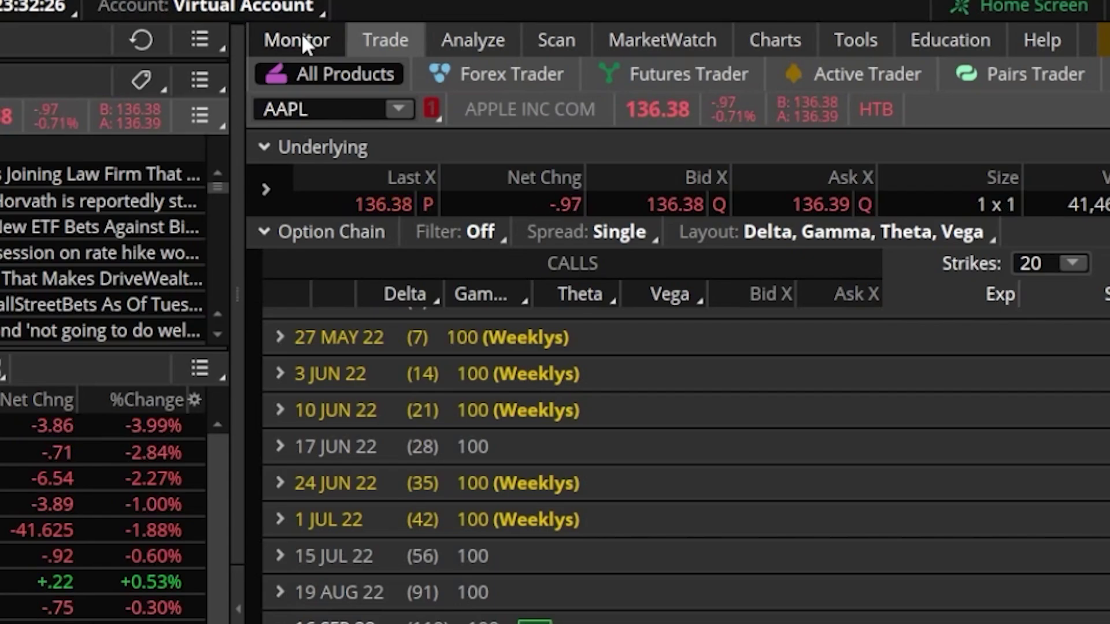
Step: Cancel the working AAPL 135 call order from today's trade activity
{"action": "left_click", "coordinate": [302, 38]}
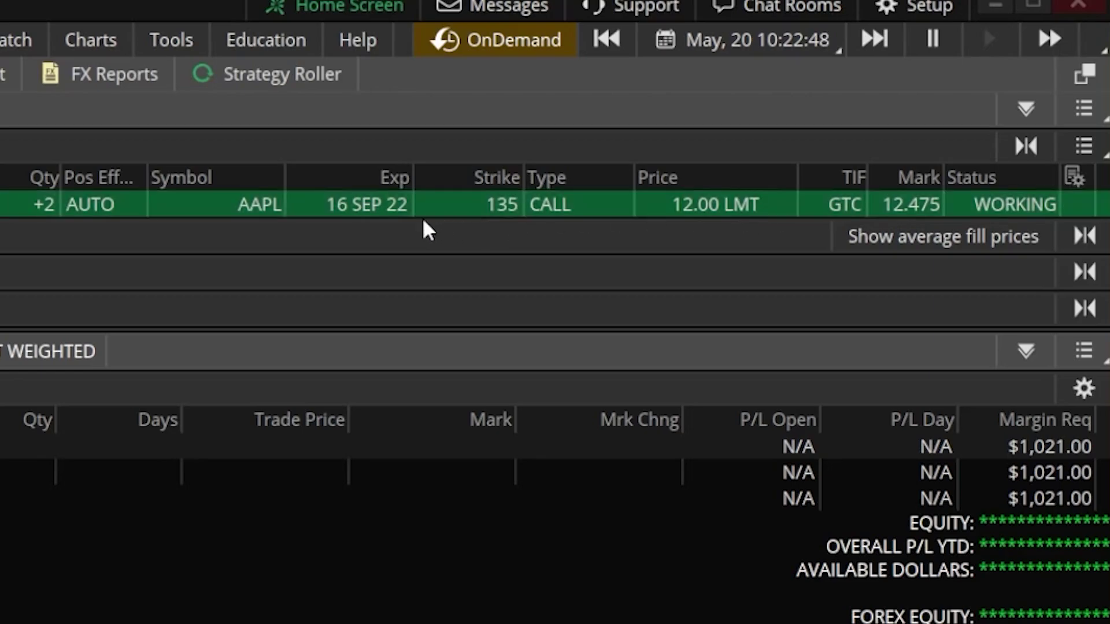
{"action": "right_click", "coordinate": [252, 211]}
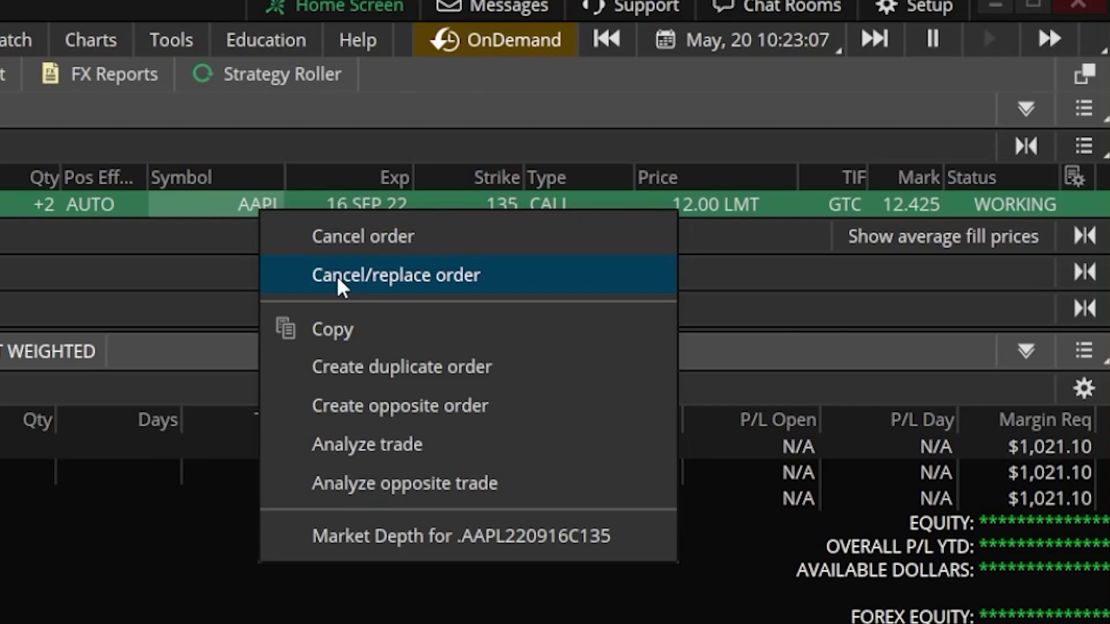
{"action": "left_click", "coordinate": [337, 241]}
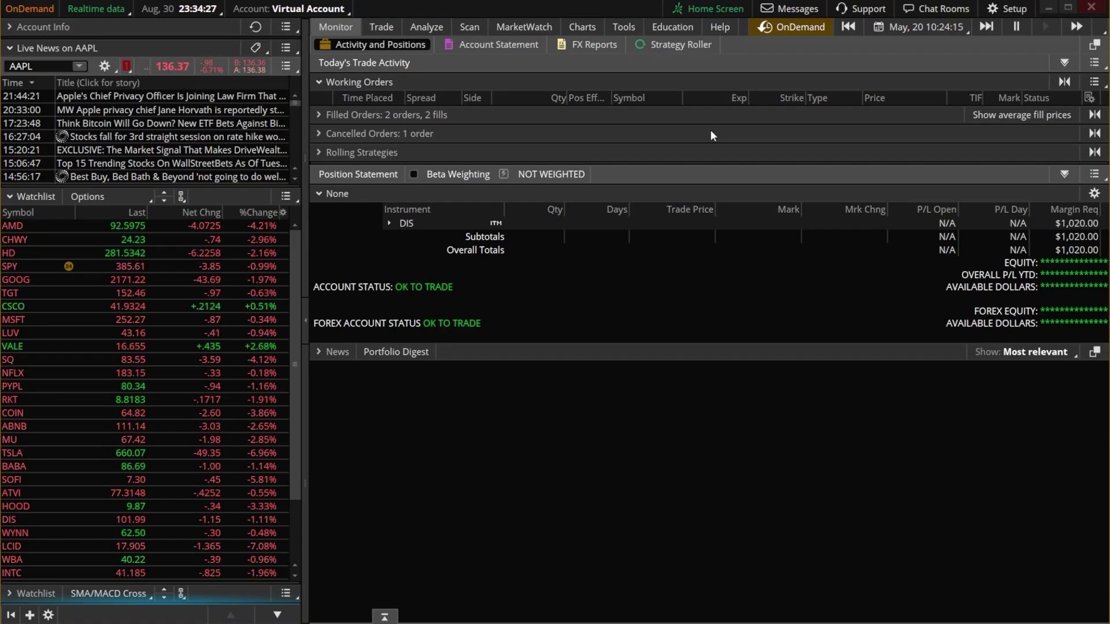
Step: Buy one AAPL 16 SEP 22 145 put with a MARKET day order and send it
{"action": "left_click", "coordinate": [372, 26]}
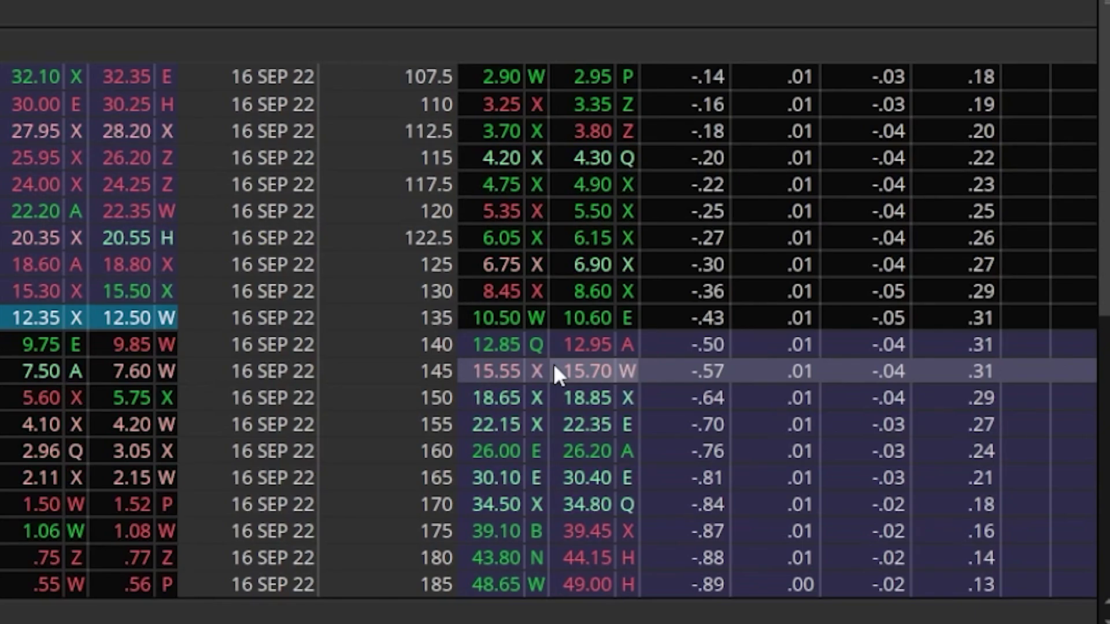
{"action": "left_click", "coordinate": [583, 371]}
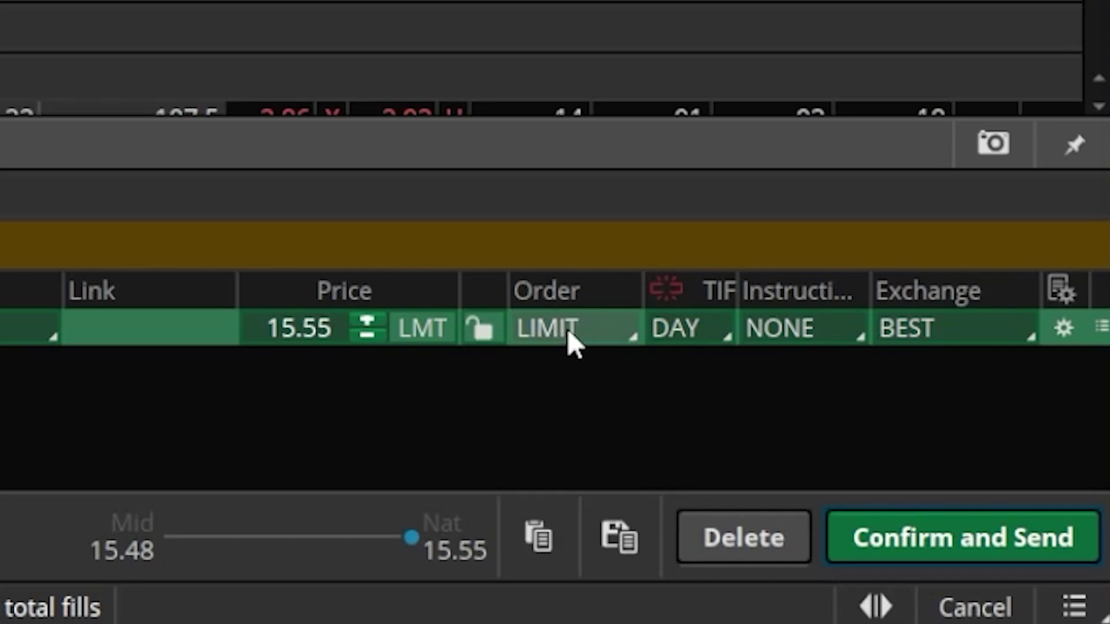
{"action": "left_click", "coordinate": [567, 328]}
{"action": "left_click", "coordinate": [566, 383]}
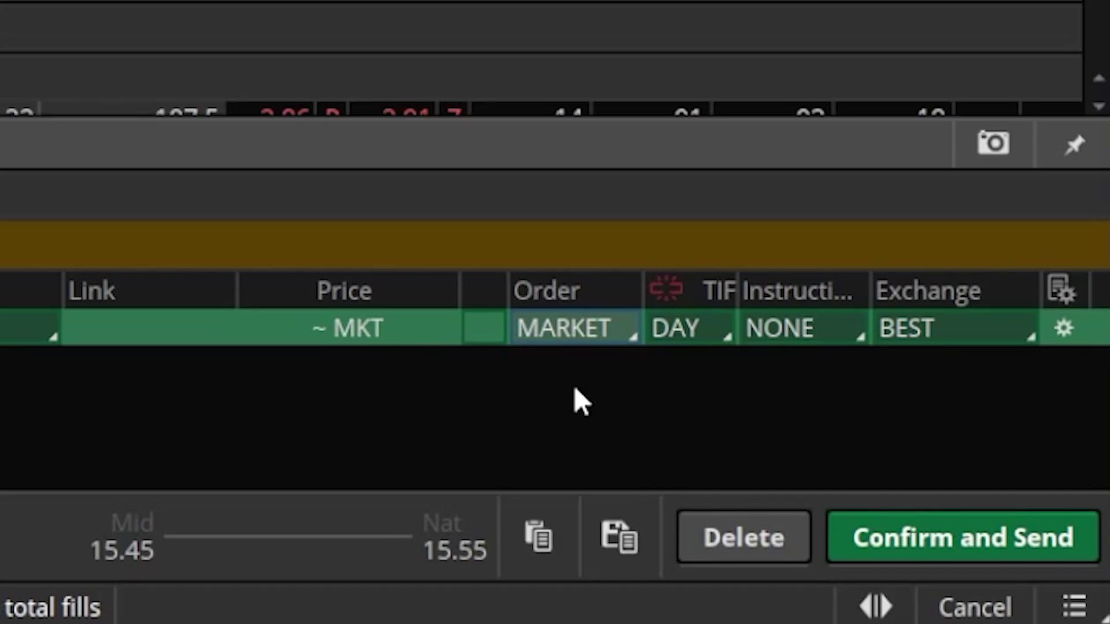
{"action": "left_click", "coordinate": [965, 538]}
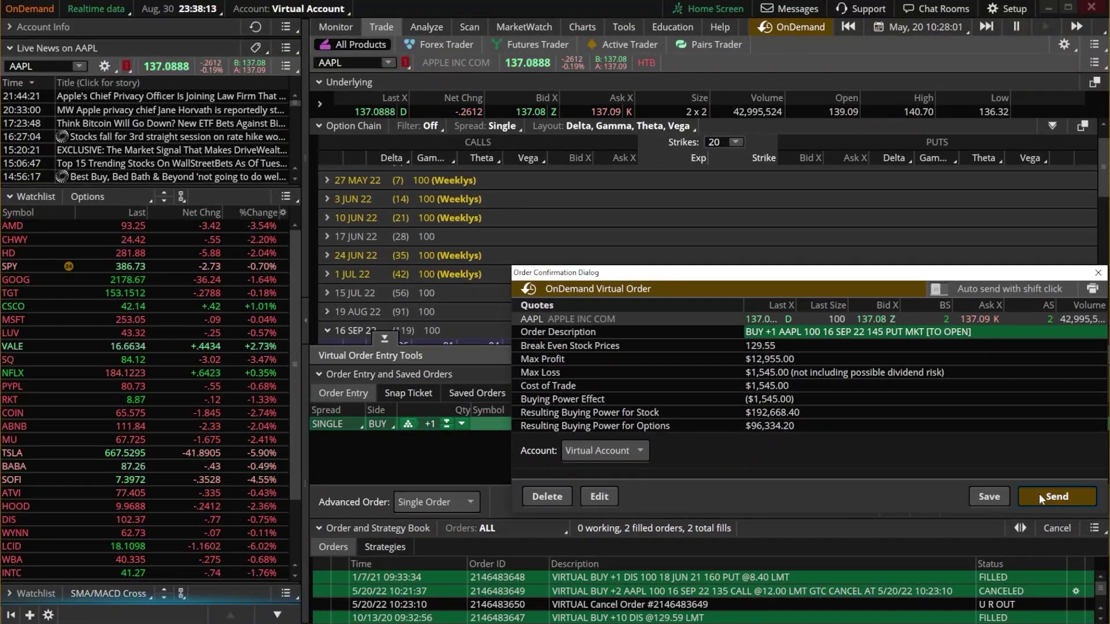
{"action": "left_click", "coordinate": [1039, 497]}
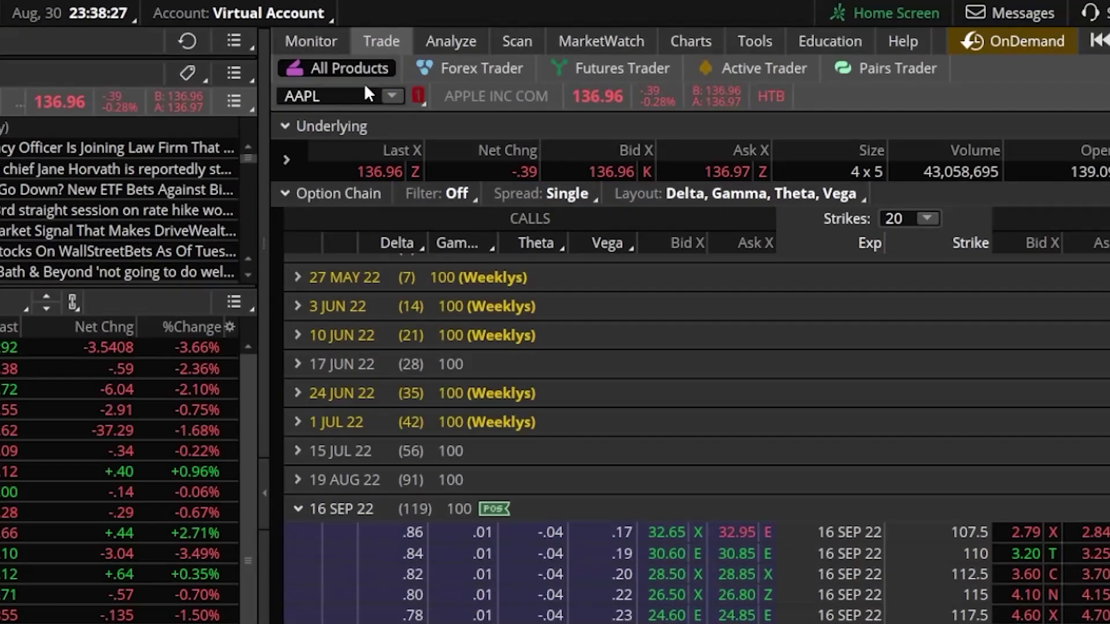
Step: Expand the filled orders and the AAPL entry in the position statement to review the put position
{"action": "left_click", "coordinate": [326, 41]}
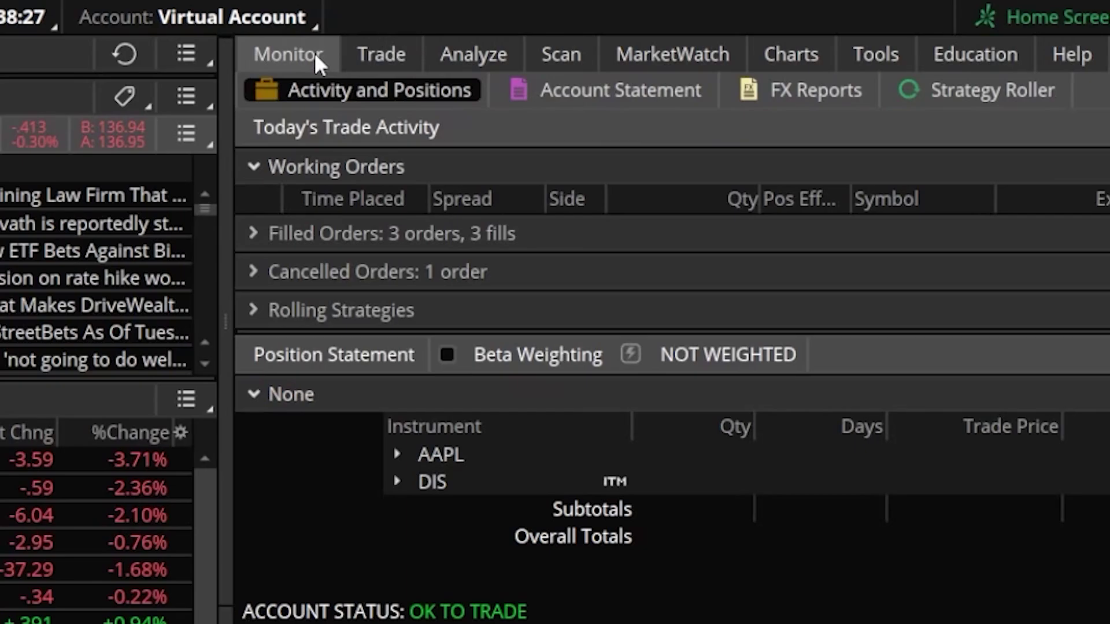
{"action": "left_click", "coordinate": [260, 231]}
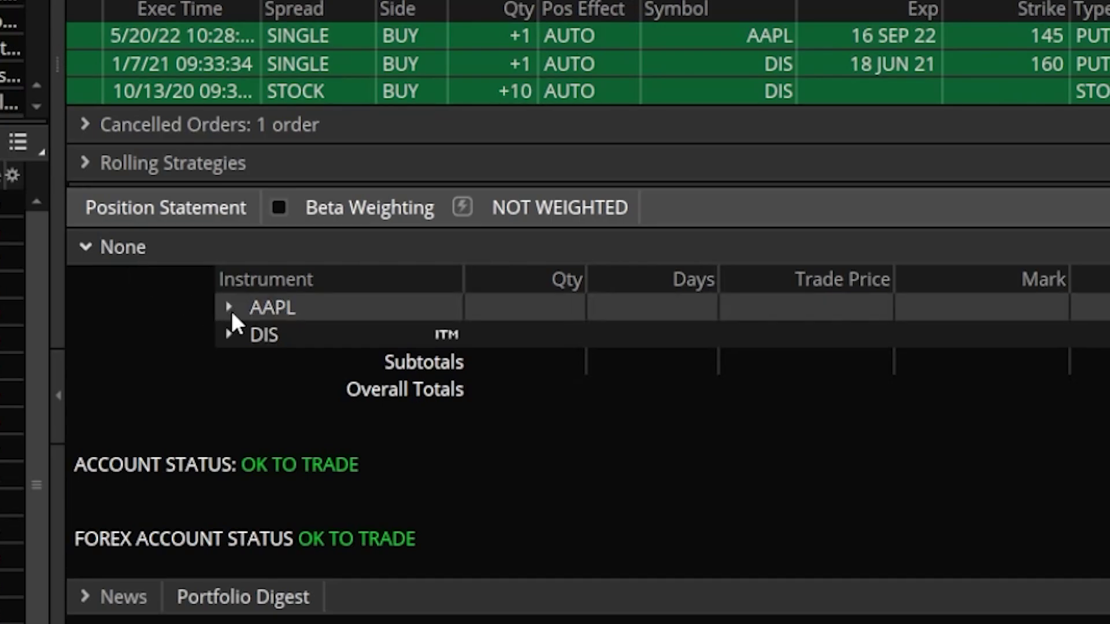
{"action": "left_click", "coordinate": [229, 307]}
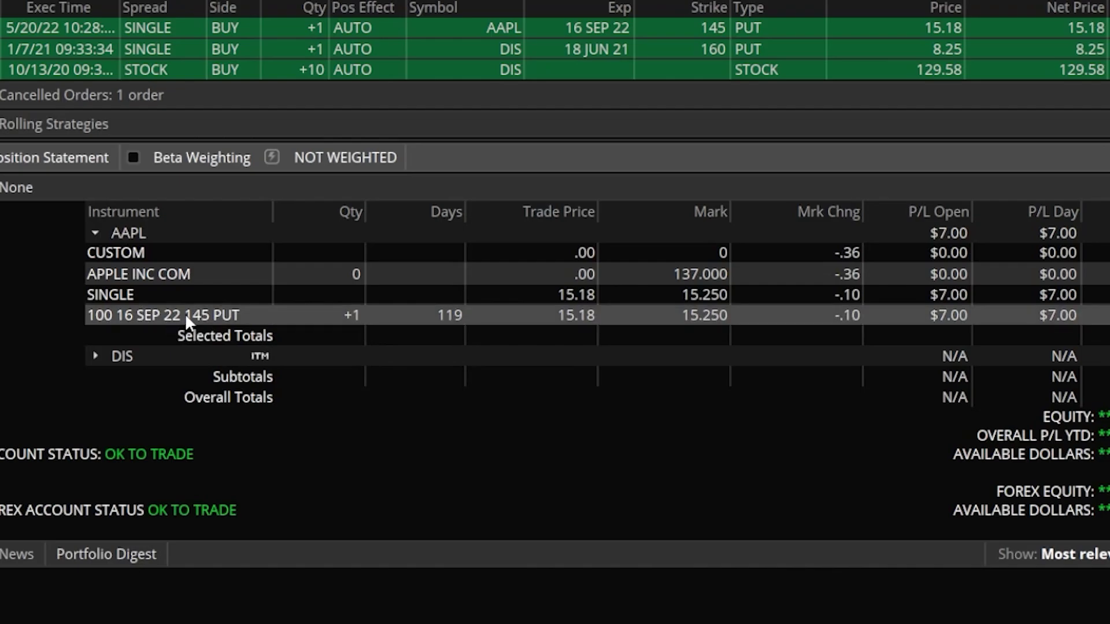
Step: Create a closing sell order for the AAPL 16 SEP 22 145 put position and set its limit price to 20.00
{"action": "right_click", "coordinate": [185, 313]}
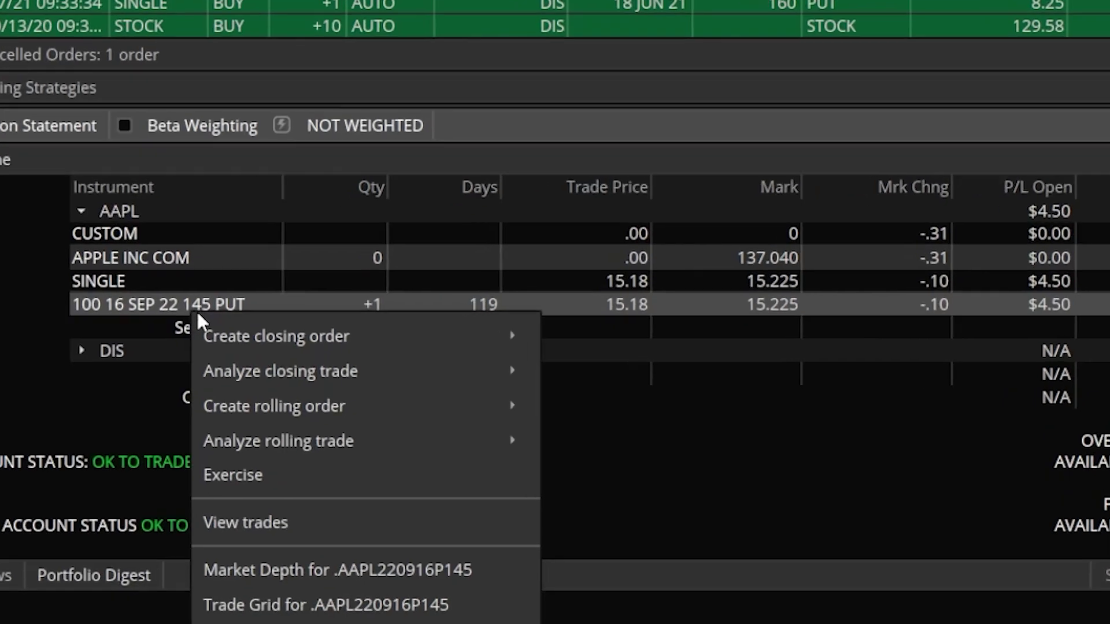
{"action": "mouse_move", "coordinate": [273, 346]}
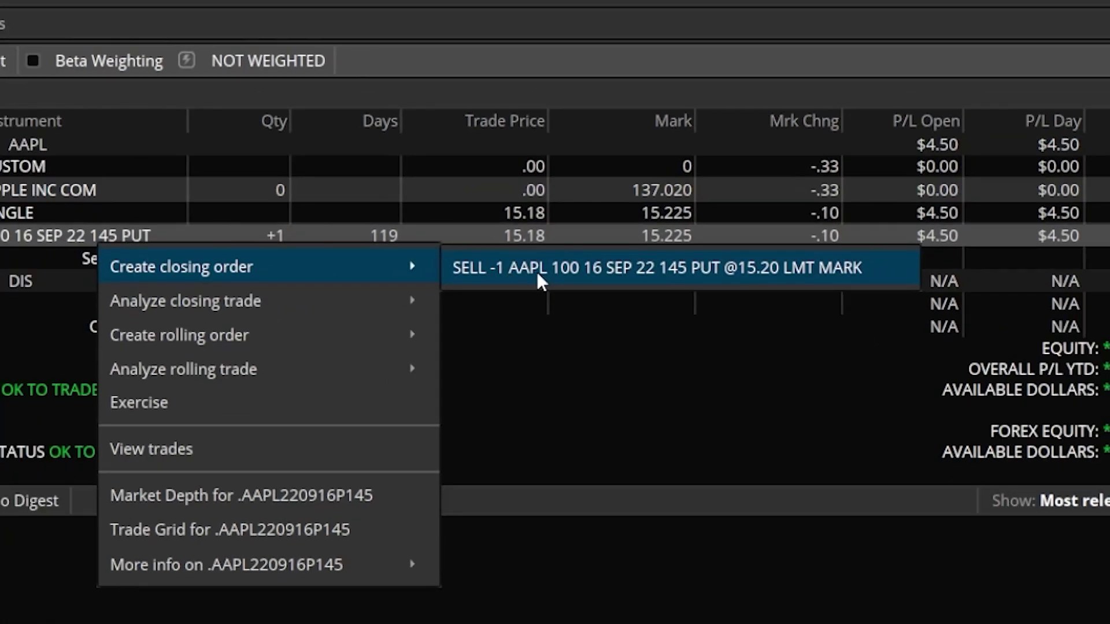
{"action": "left_click", "coordinate": [362, 315]}
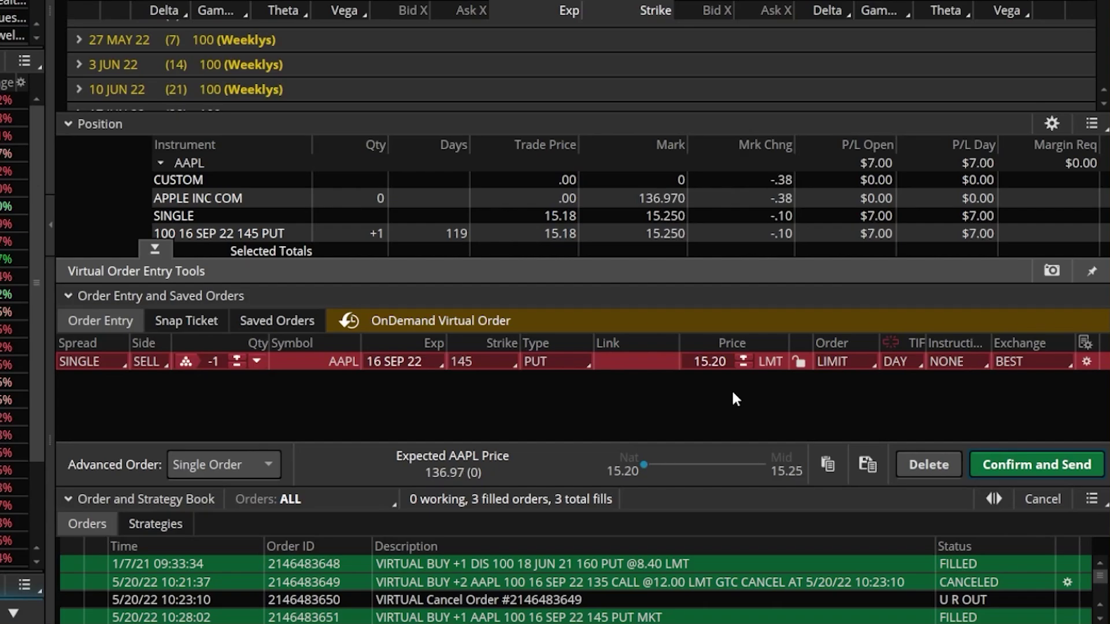
{"action": "left_click", "coordinate": [708, 362]}
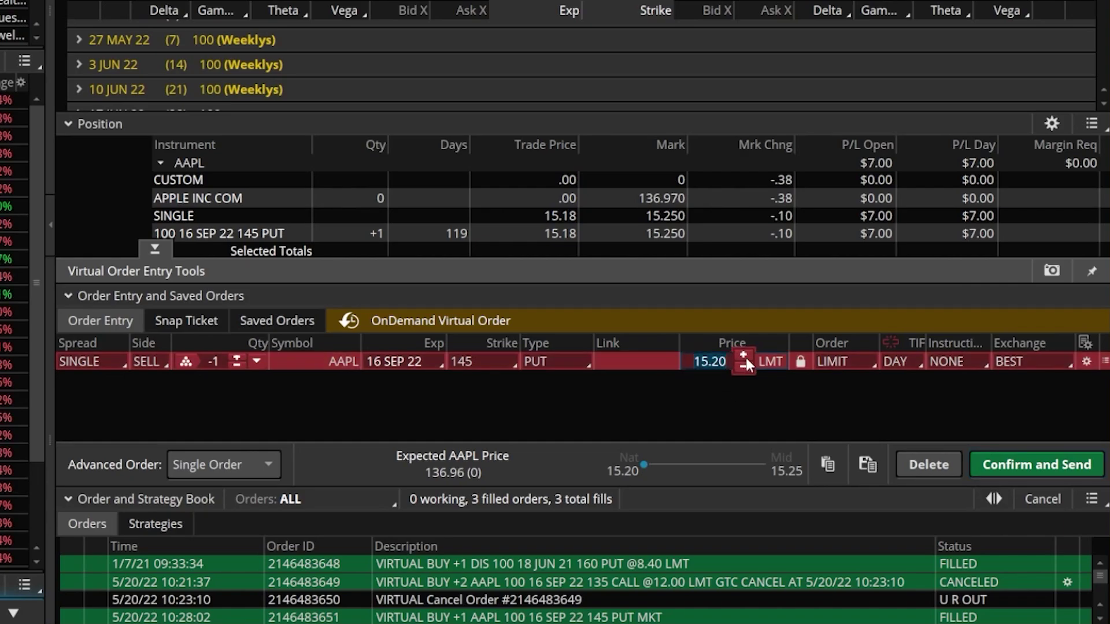
{"action": "type", "text": "20"}
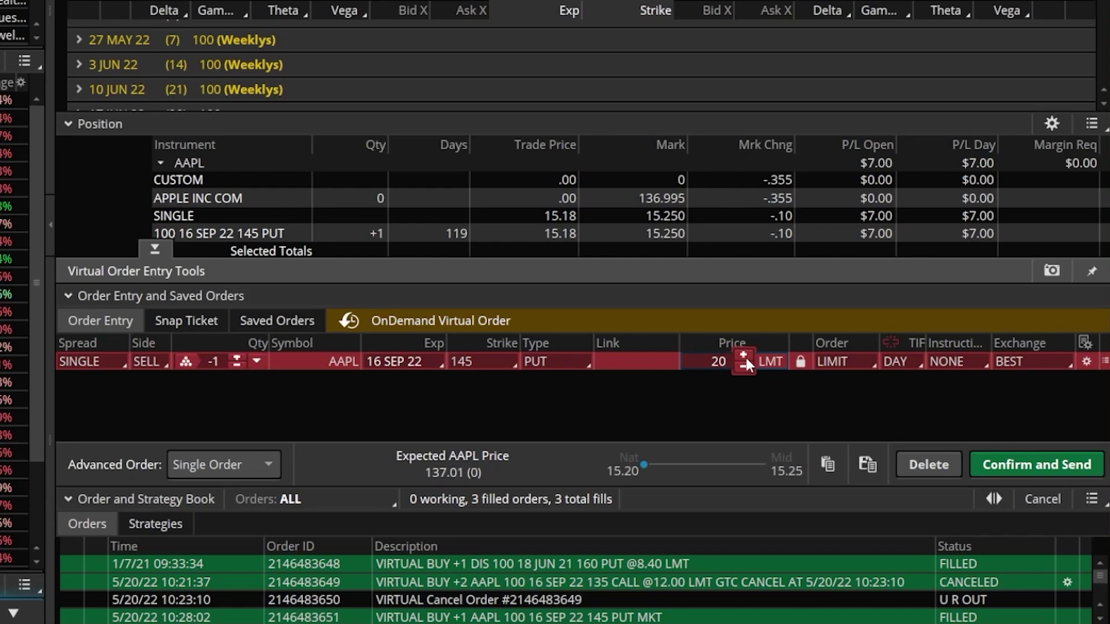
Step: Set the closing put order's time in force to GTC, send it, and review it among the account's working orders
{"action": "left_click", "coordinate": [894, 363]}
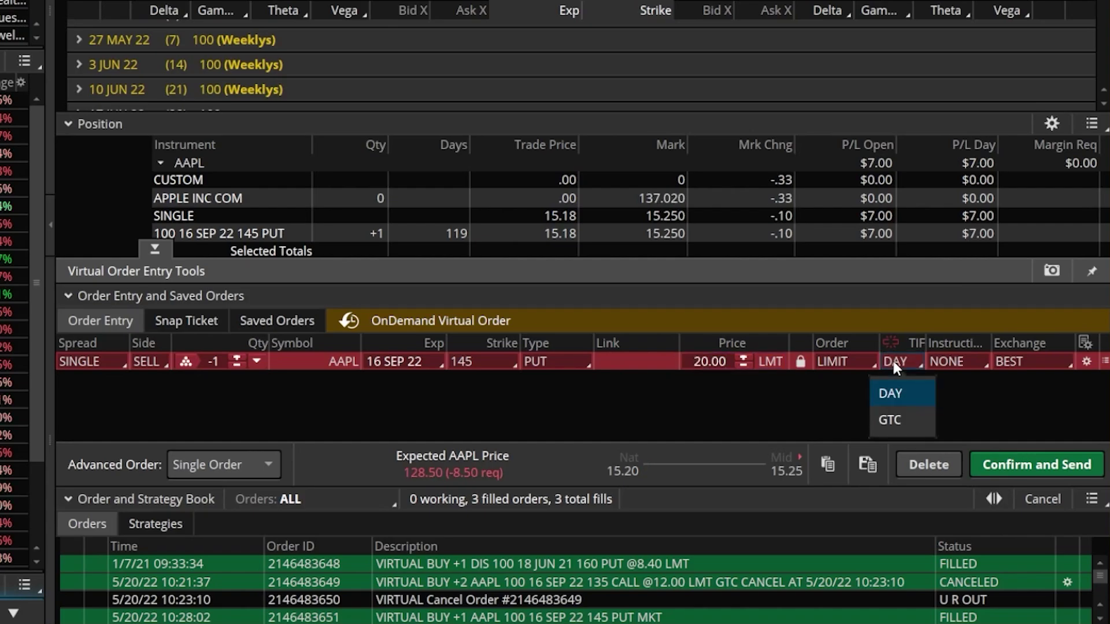
{"action": "left_click", "coordinate": [895, 421]}
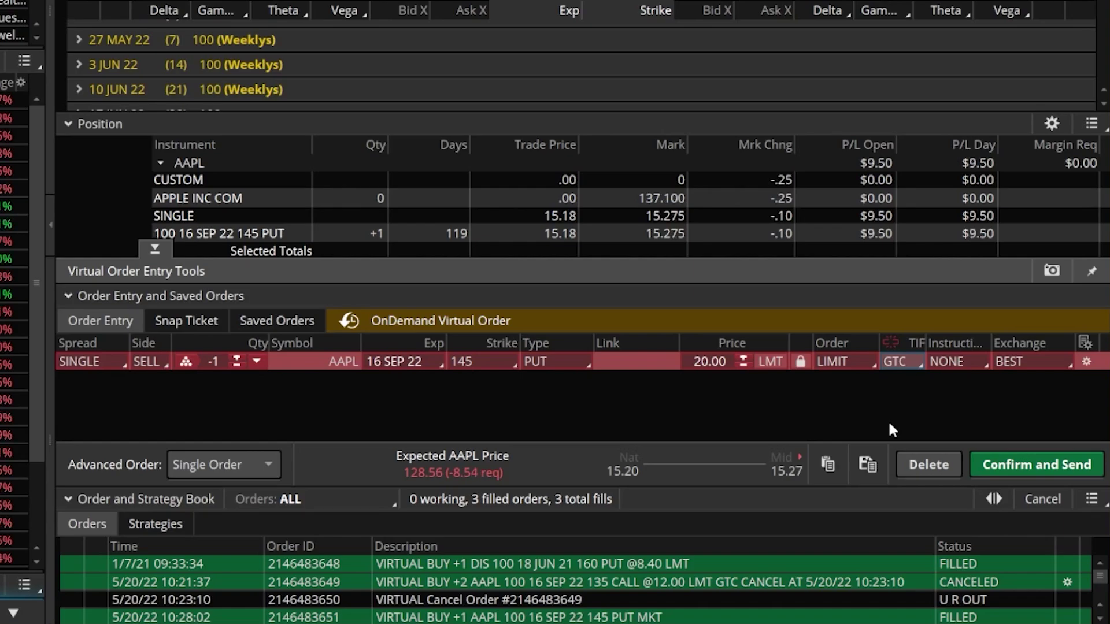
{"action": "left_click", "coordinate": [1069, 468]}
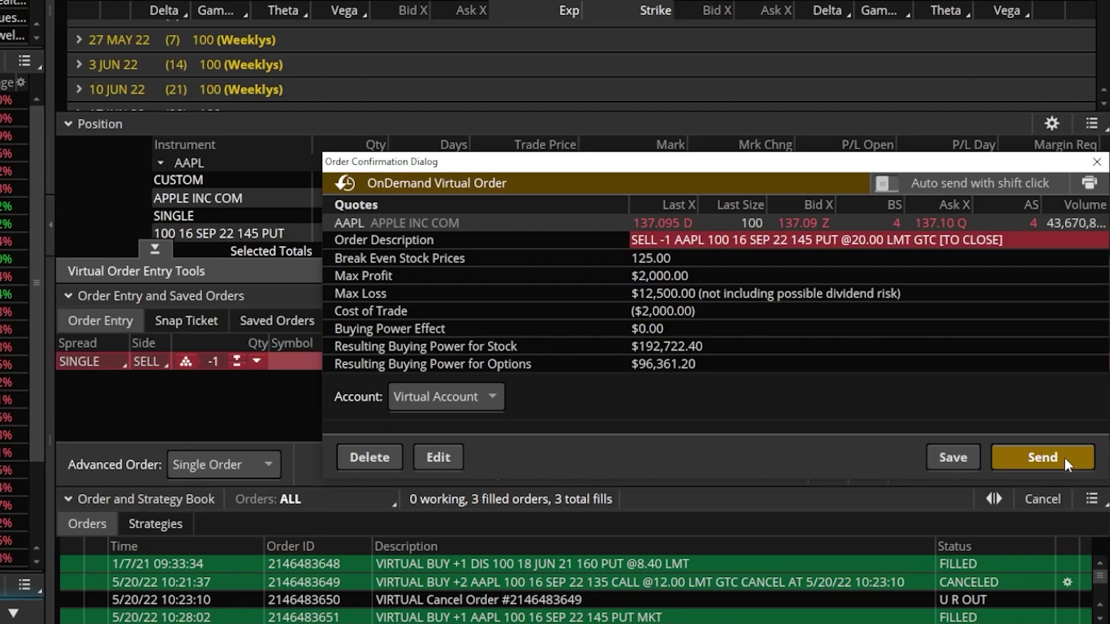
{"action": "left_click", "coordinate": [1040, 458]}
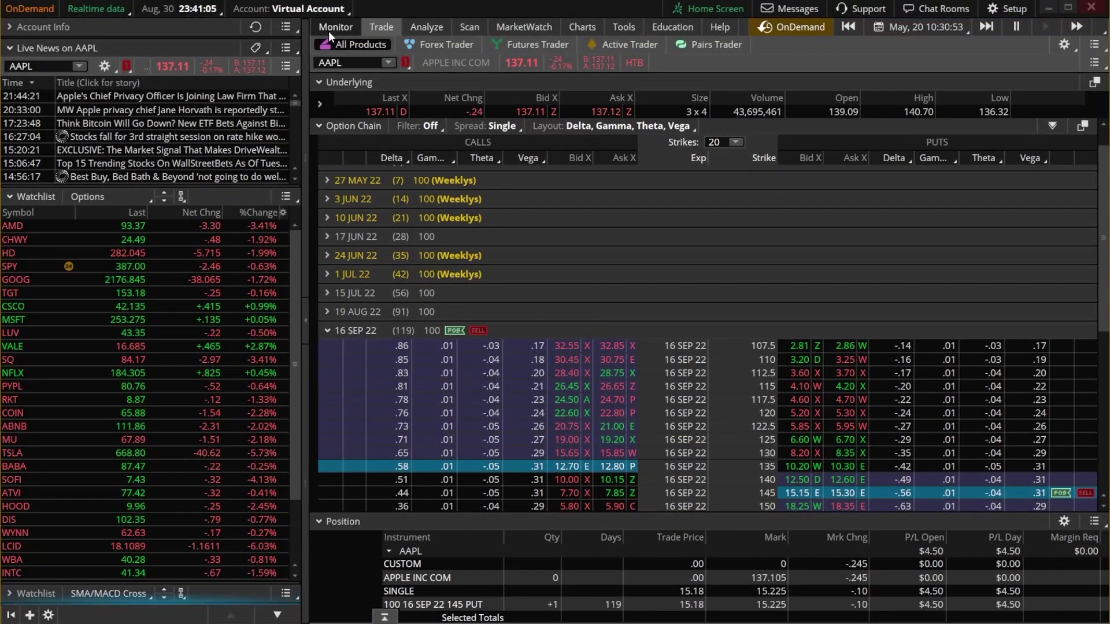
{"action": "left_click", "coordinate": [328, 30]}
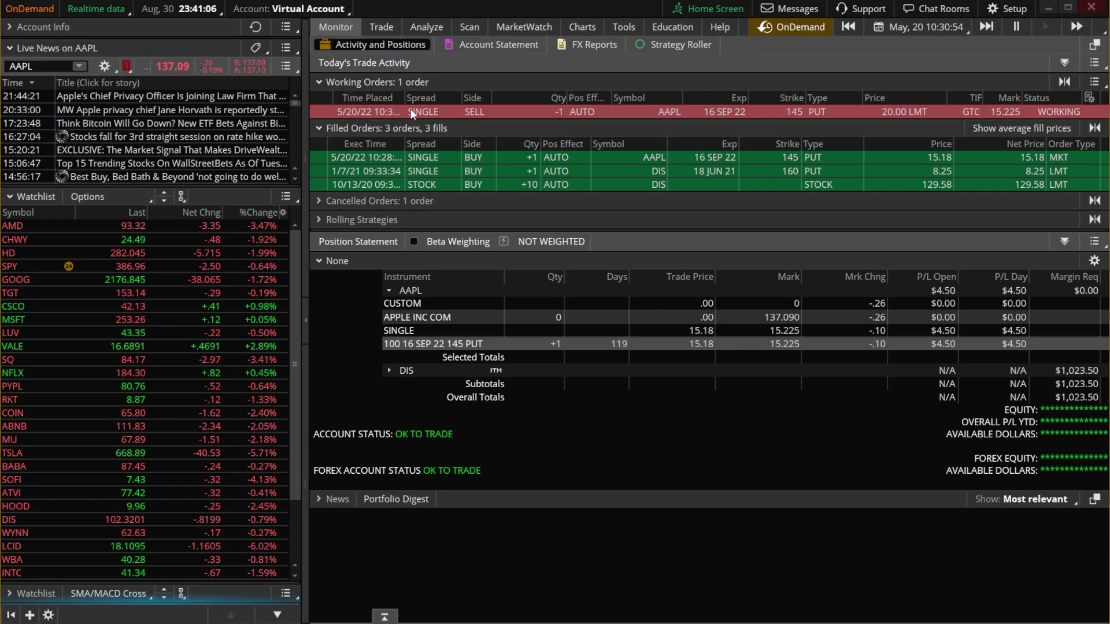